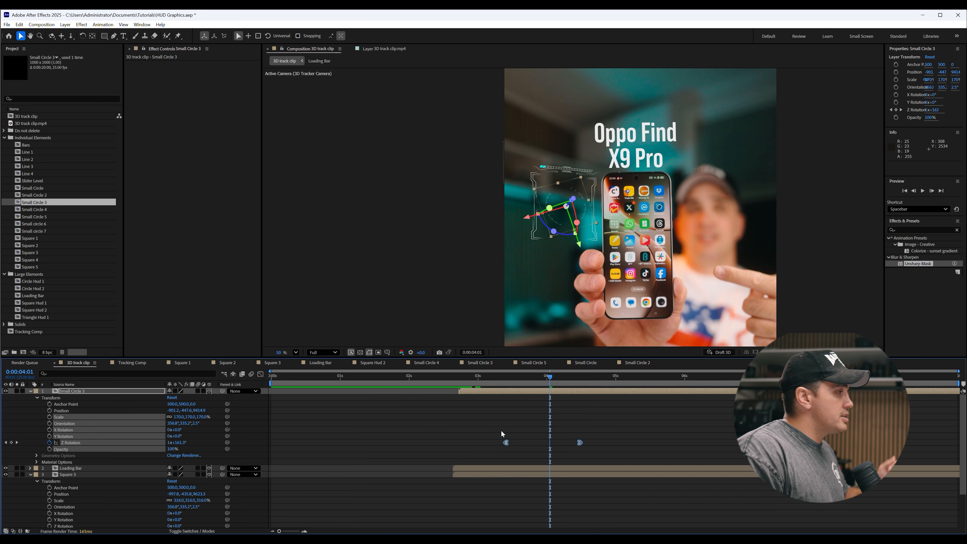
Step: Enable motion blur on the Small Circle 3 layer and for the composition after checking the rotation speed graph
{"action": "left_click", "coordinate": [260, 374]}
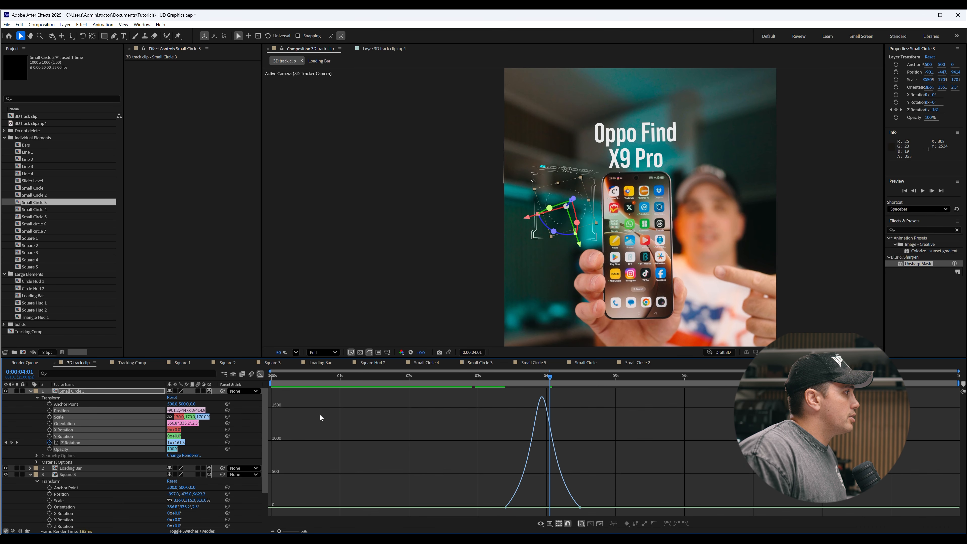
{"action": "left_click", "coordinate": [261, 374]}
{"action": "left_click", "coordinate": [214, 418]}
{"action": "left_click", "coordinate": [198, 391]}
{"action": "left_click", "coordinate": [251, 374]}
{"action": "left_click_drag", "start_coordinate": [547, 382], "coordinate": [617, 391]}
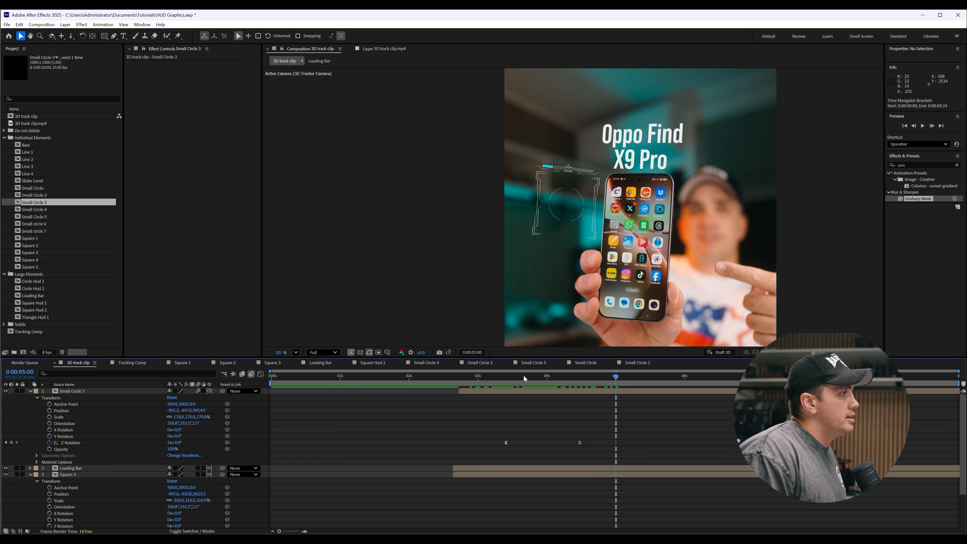
Step: Start a Position keyframe on Small Circle 3 at 0:00:03:10 and push the circle back to a depth of about Z 9712
{"action": "left_click", "coordinate": [511, 381]}
{"action": "left_click", "coordinate": [506, 381]}
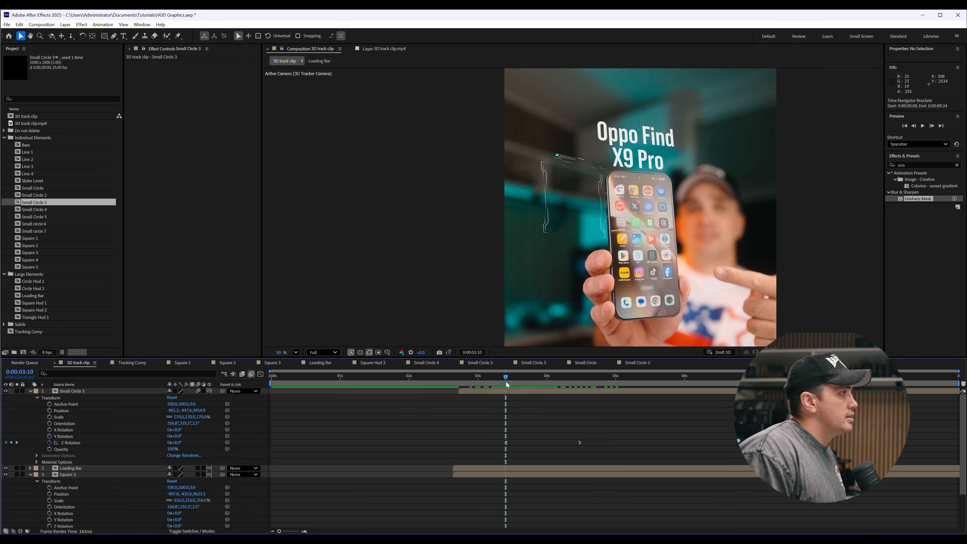
{"action": "left_click", "coordinate": [50, 410]}
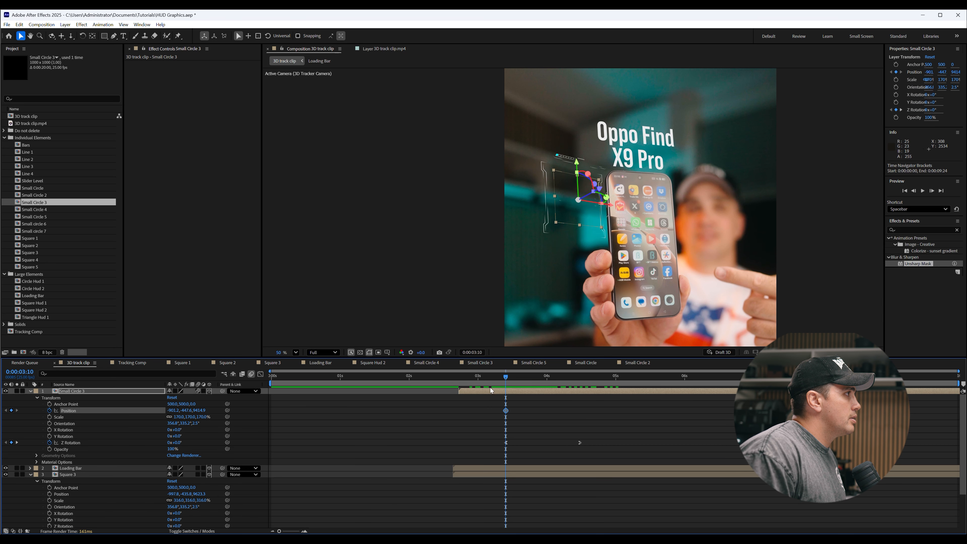
{"action": "left_click_drag", "start_coordinate": [578, 201], "coordinate": [568, 196]}
Step: Add a second Position keyframe on Small Circle 3 at 0:00:04:14, bringing the circle forward to about -720.5, -469.6, 9025.3
{"action": "left_click", "coordinate": [537, 377]}
{"action": "left_click_drag", "start_coordinate": [542, 378], "coordinate": [586, 377]}
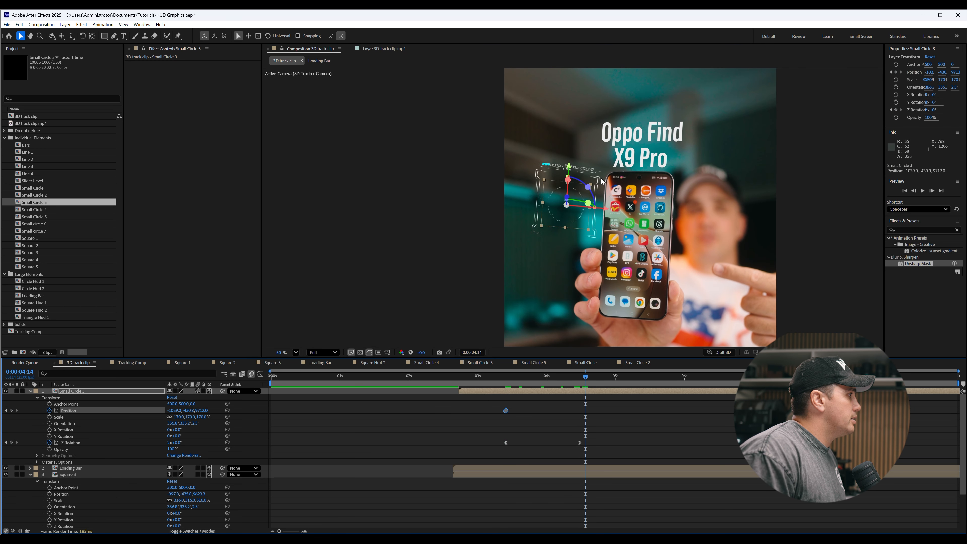
{"action": "left_click_drag", "start_coordinate": [589, 187], "coordinate": [665, 60]}
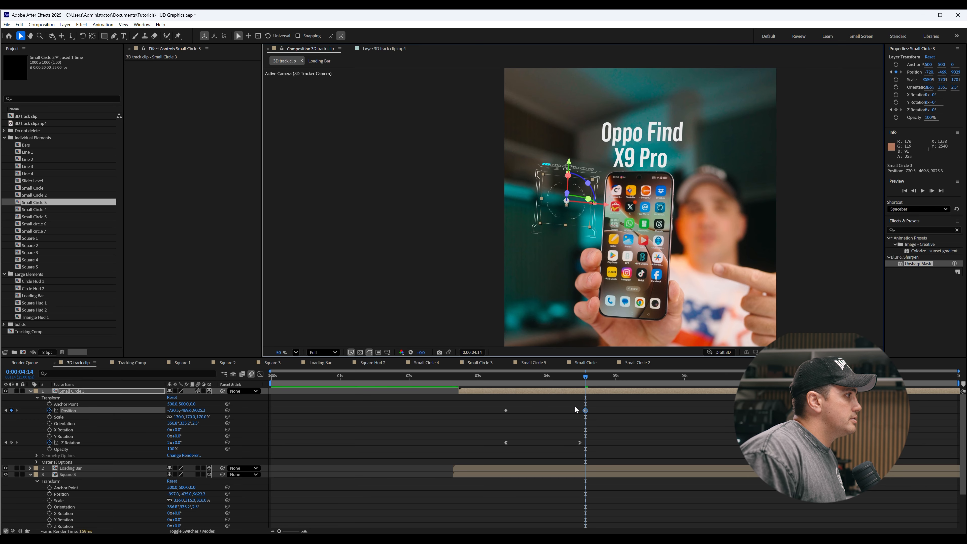
Step: Ease both Position keyframes of Small Circle 3 in the speed graph and play through the resulting motion
{"action": "left_click_drag", "start_coordinate": [592, 419], "coordinate": [324, 394]}
{"action": "left_click", "coordinate": [260, 374]}
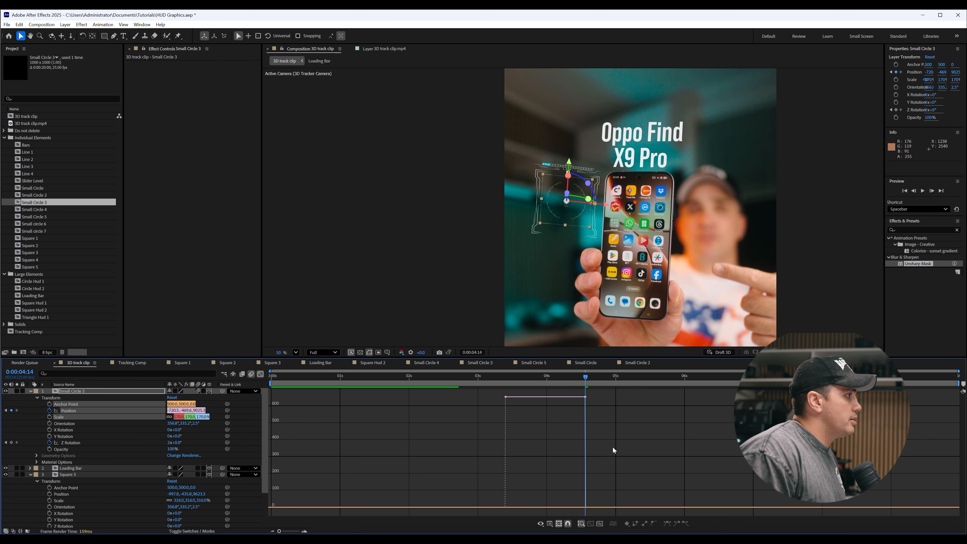
{"action": "left_click", "coordinate": [544, 396]}
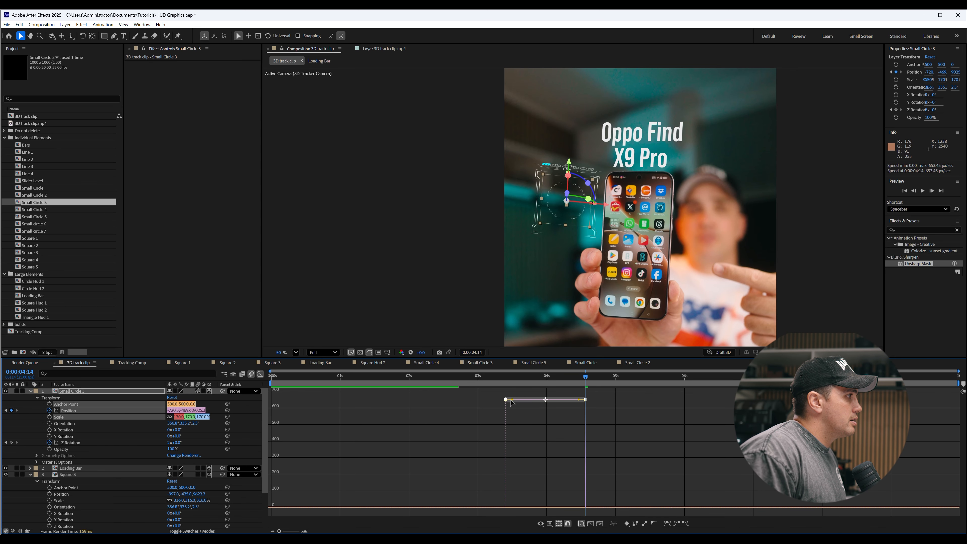
{"action": "left_click_drag", "start_coordinate": [510, 399], "coordinate": [551, 512]}
{"action": "left_click", "coordinate": [261, 374]}
{"action": "left_click_drag", "start_coordinate": [555, 375], "coordinate": [784, 396]}
{"action": "left_click", "coordinate": [542, 439]}
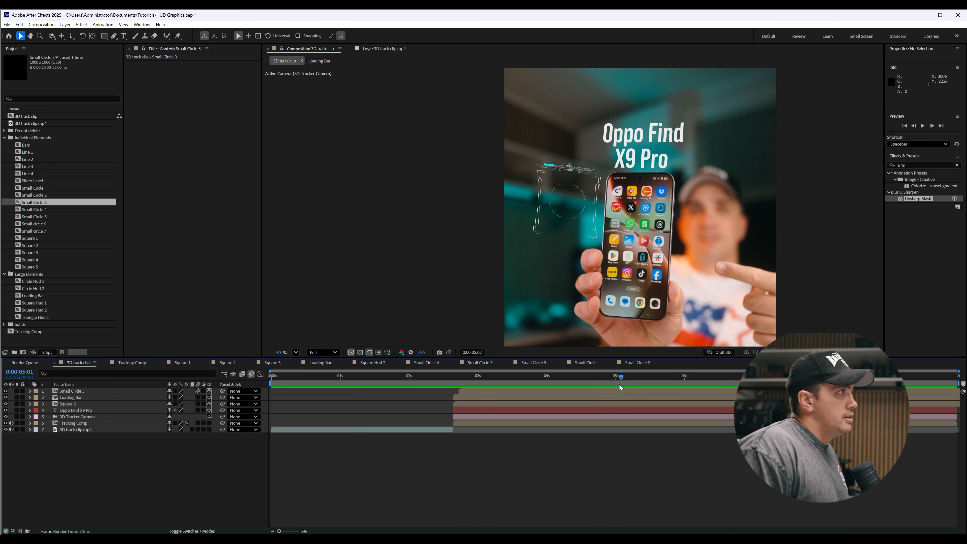
Step: Duplicate the Oppo Find X9 Pro text layer
{"action": "mouse_move", "coordinate": [620, 385]}
{"action": "left_mouse_down"}
{"action": "mouse_move", "coordinate": [608, 379]}
{"action": "mouse_move", "coordinate": [630, 378]}
{"action": "left_mouse_up"}
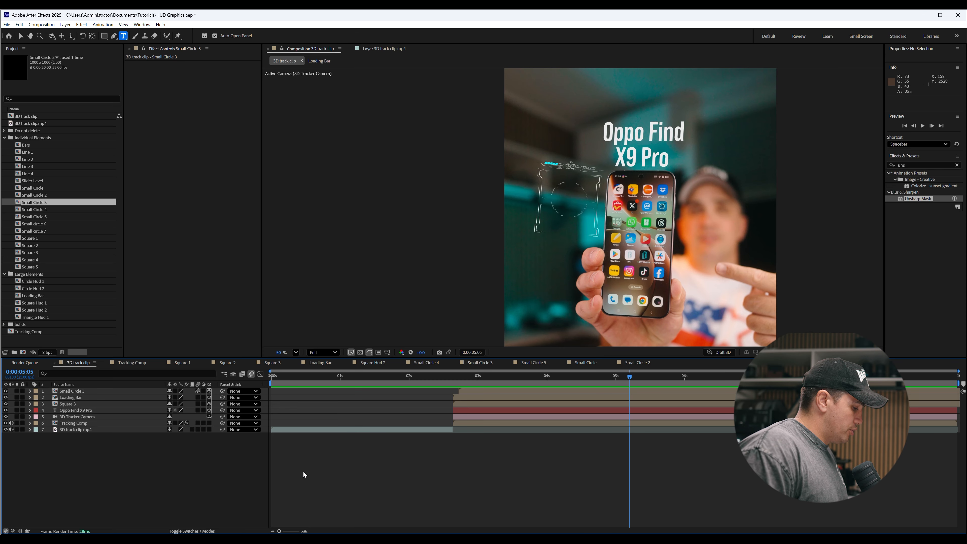
{"action": "left_click", "coordinate": [647, 139]}
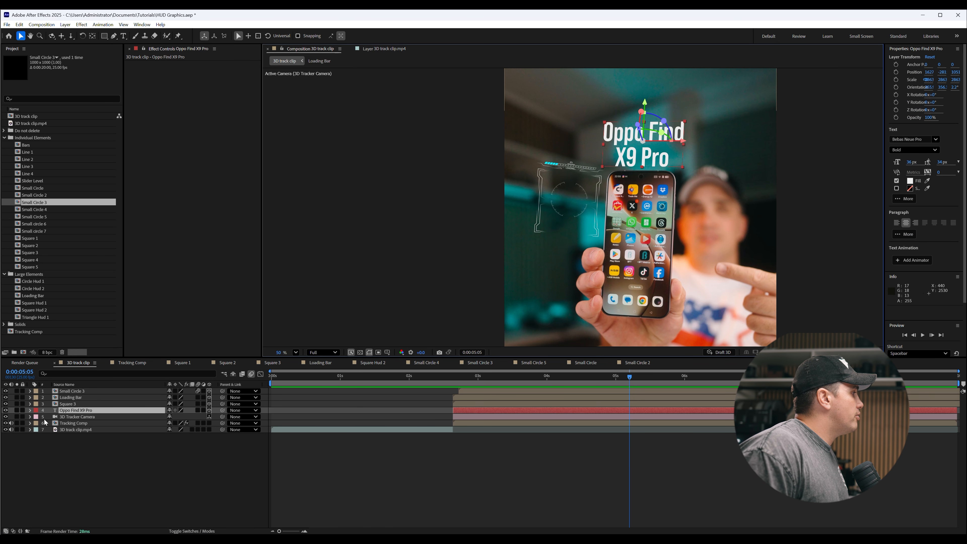
{"action": "key", "text": "ctrl+d"}
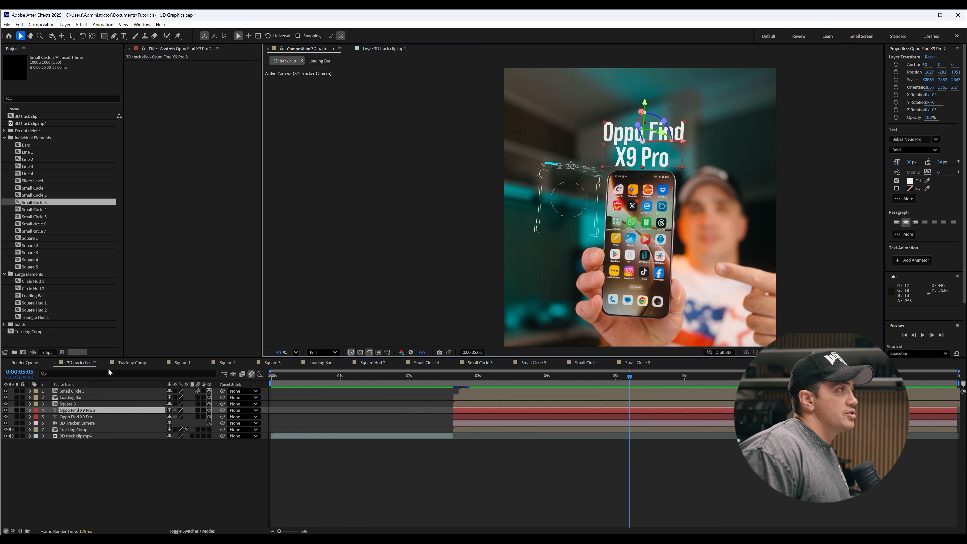
{"action": "left_click", "coordinate": [38, 392]}
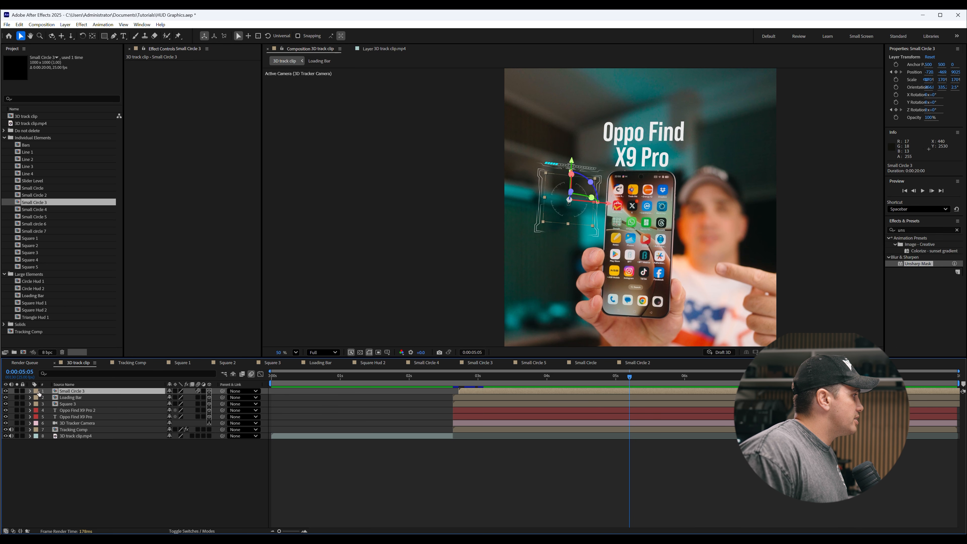
{"action": "left_click", "coordinate": [30, 391]}
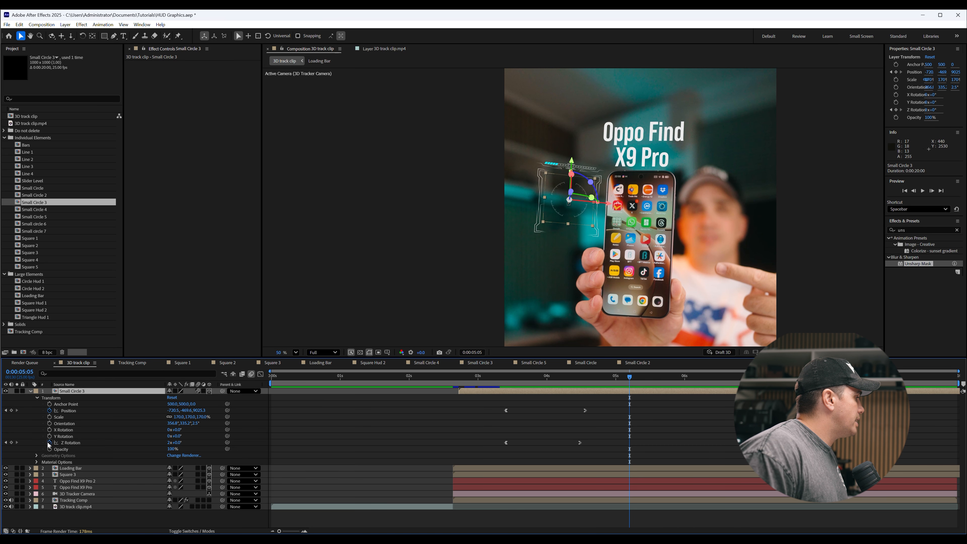
{"action": "left_click", "coordinate": [72, 411]}
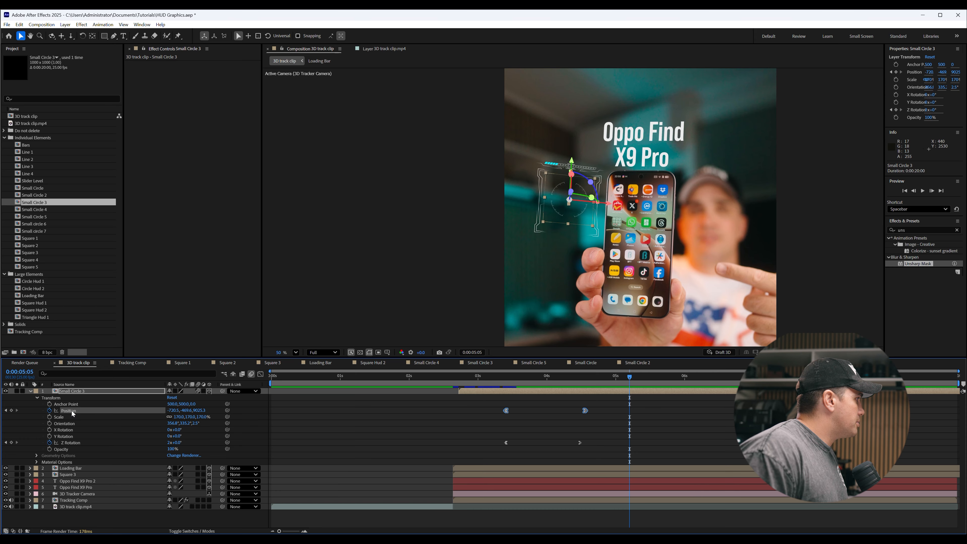
{"action": "left_click_drag", "start_coordinate": [630, 378], "coordinate": [527, 379]}
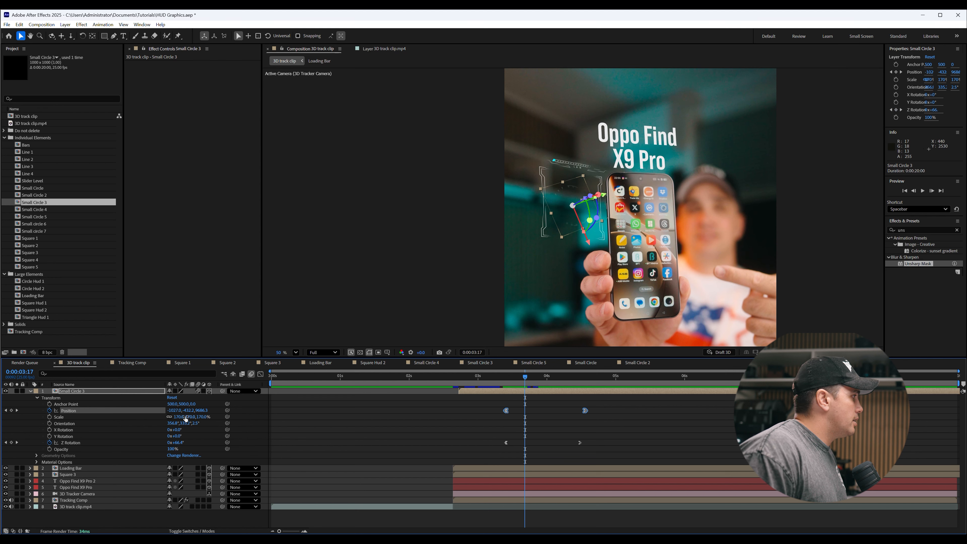
{"action": "left_click", "coordinate": [70, 423], "text": "ctrl"}
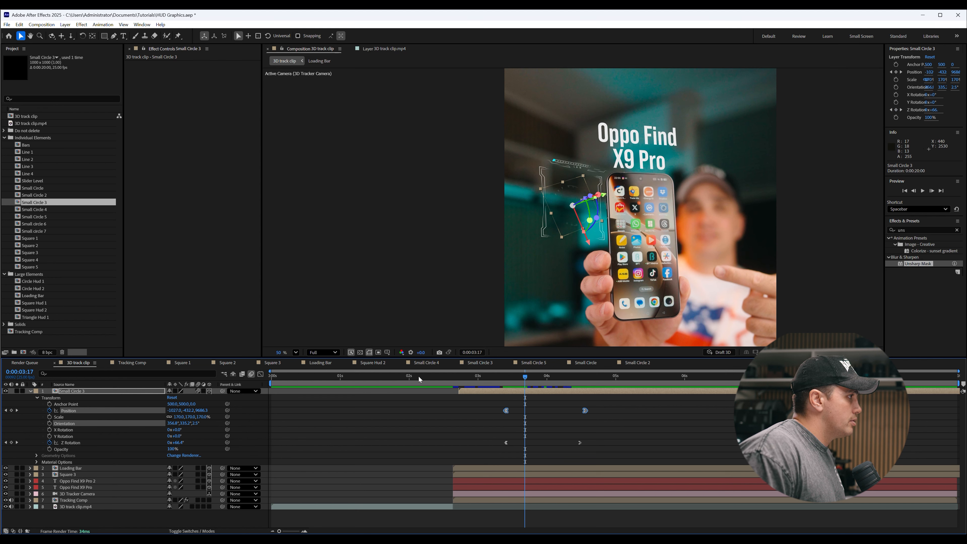
{"action": "left_click_drag", "start_coordinate": [526, 378], "coordinate": [494, 378]}
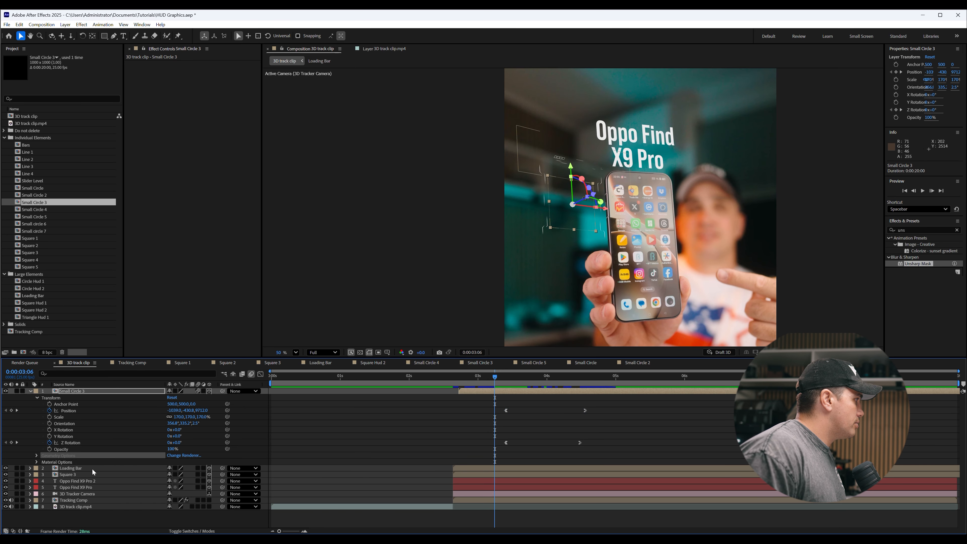
Step: Copy the Position and Orientation of Square 3 onto the duplicated Oppo Find X9 Pro text layer
{"action": "left_click", "coordinate": [81, 473]}
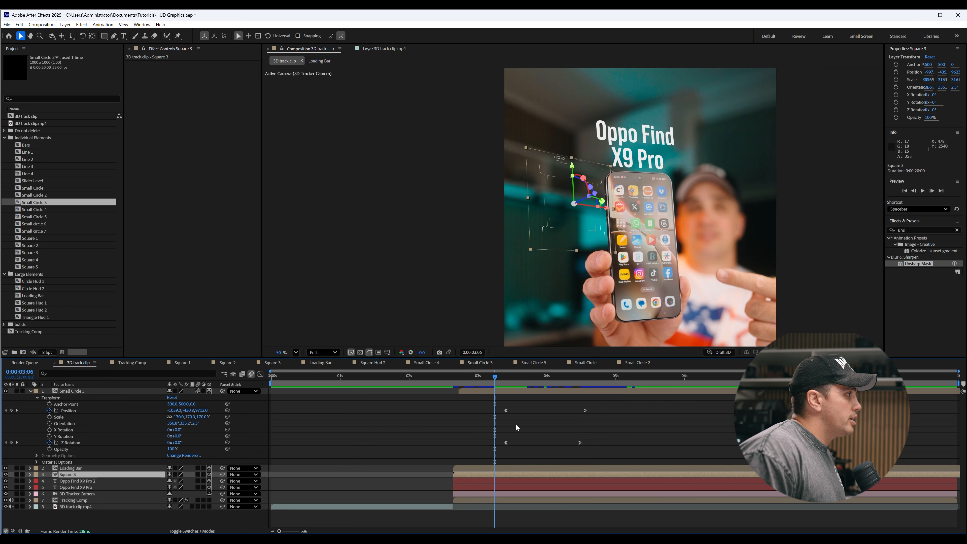
{"action": "left_click", "coordinate": [31, 391]}
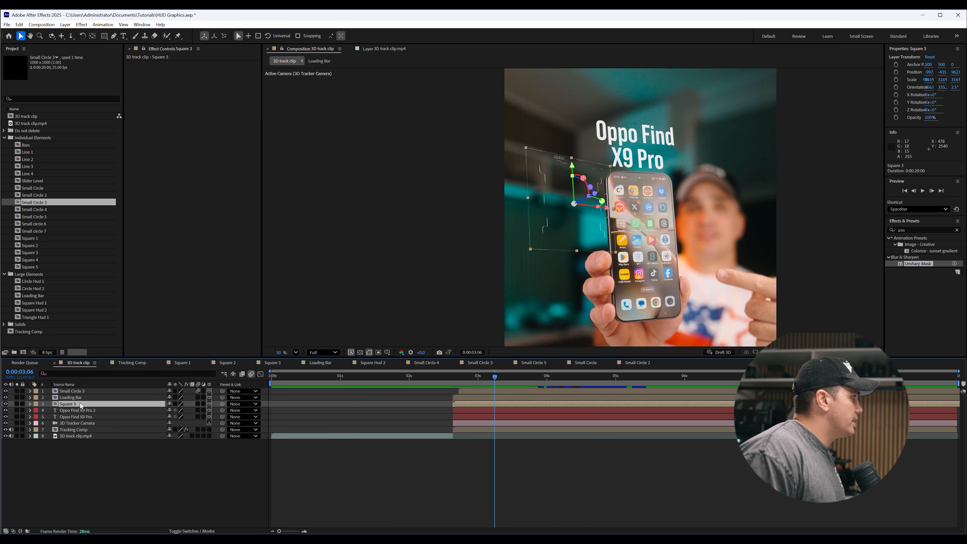
{"action": "left_click", "coordinate": [30, 404]}
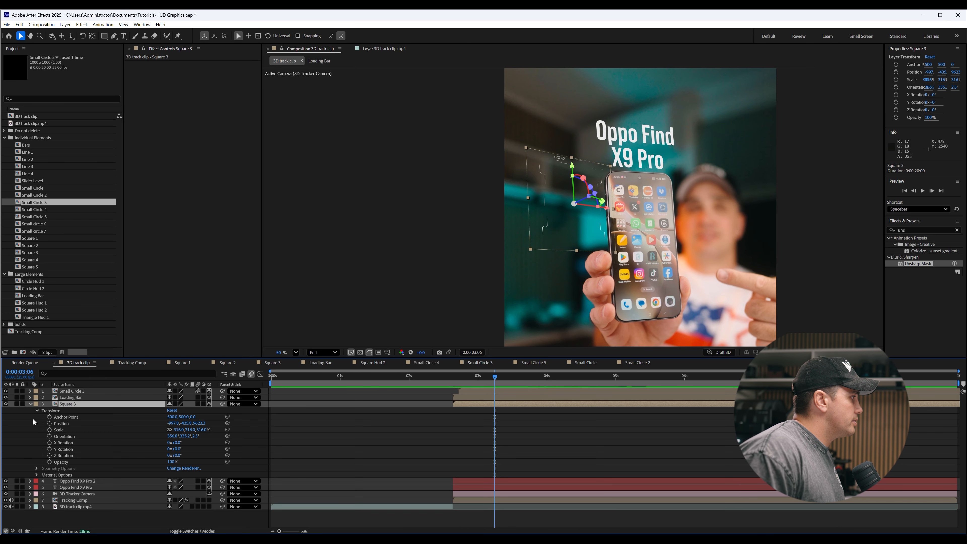
{"action": "left_click", "coordinate": [66, 421]}
{"action": "left_click", "coordinate": [69, 437], "text": "ctrl"}
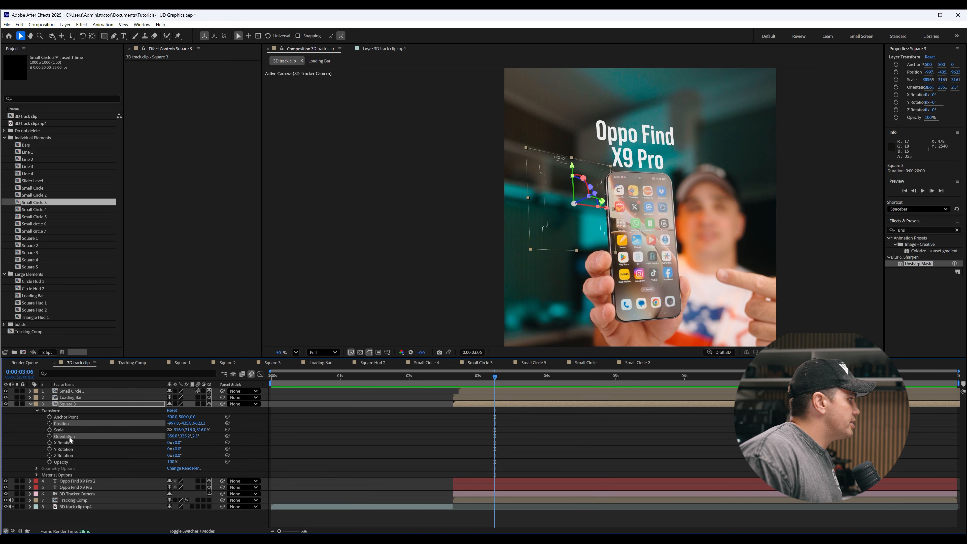
{"action": "left_click", "coordinate": [77, 481]}
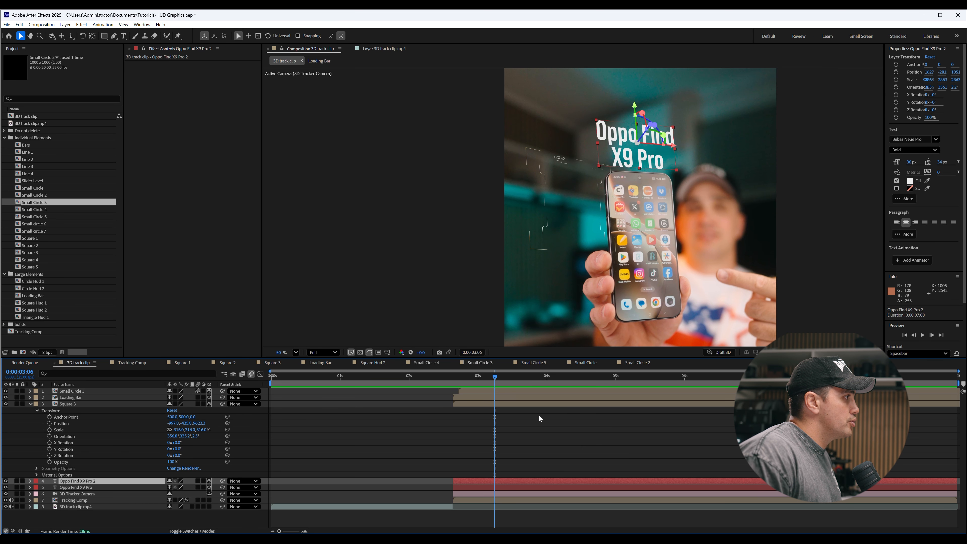
{"action": "key", "text": "ctrl+v"}
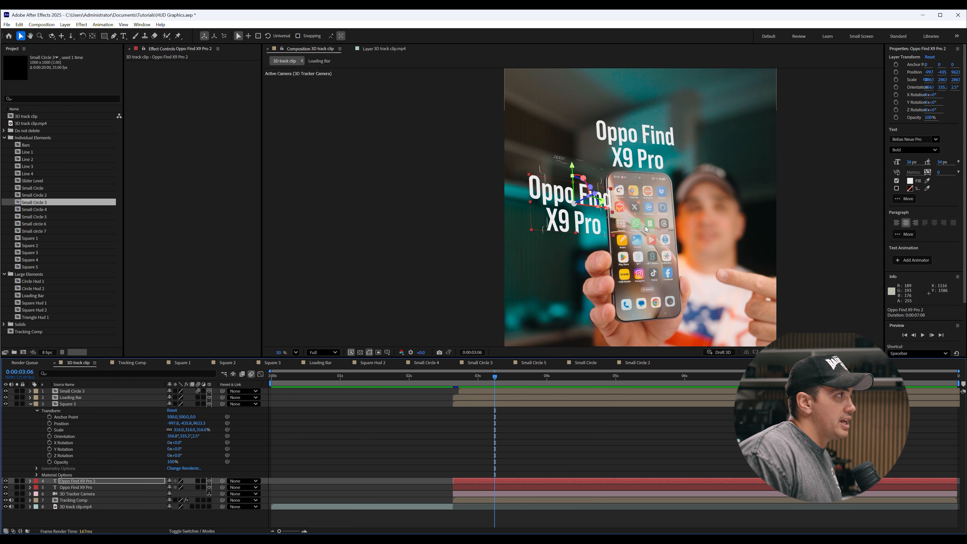
Step: Replace the duplicated text with "7500 mAh" on the first line and "Battery" on the second
{"action": "double_click", "coordinate": [593, 223]}
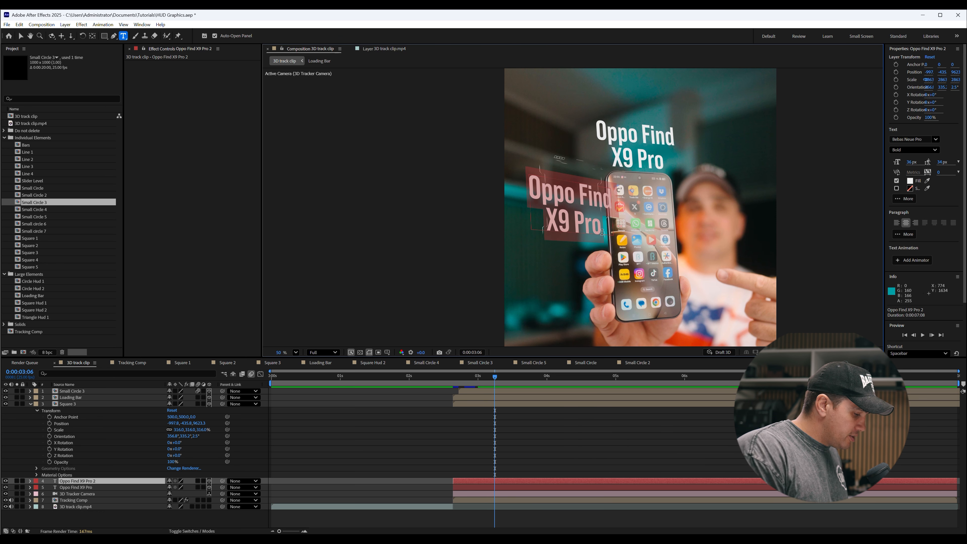
{"action": "type", "text": "7500"}
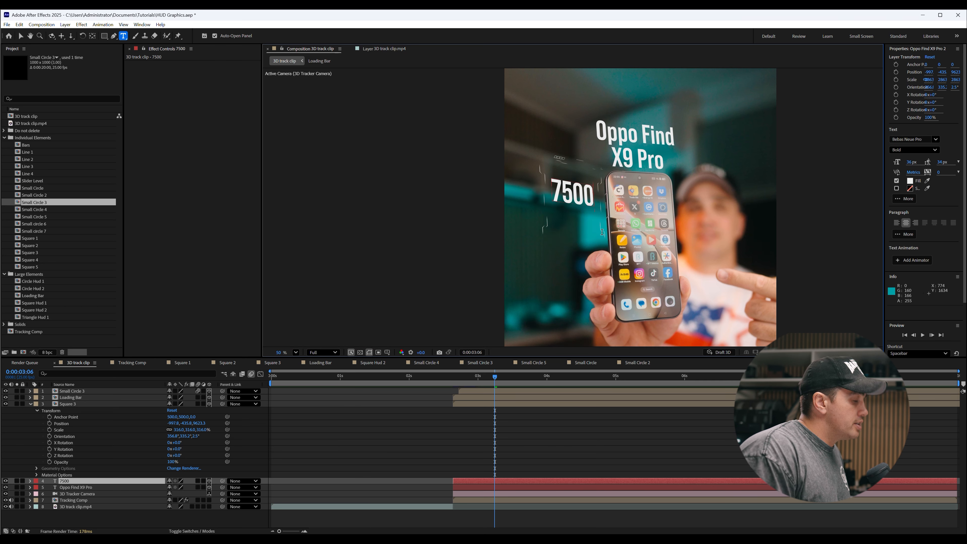
{"action": "type", "text": " mAh"}
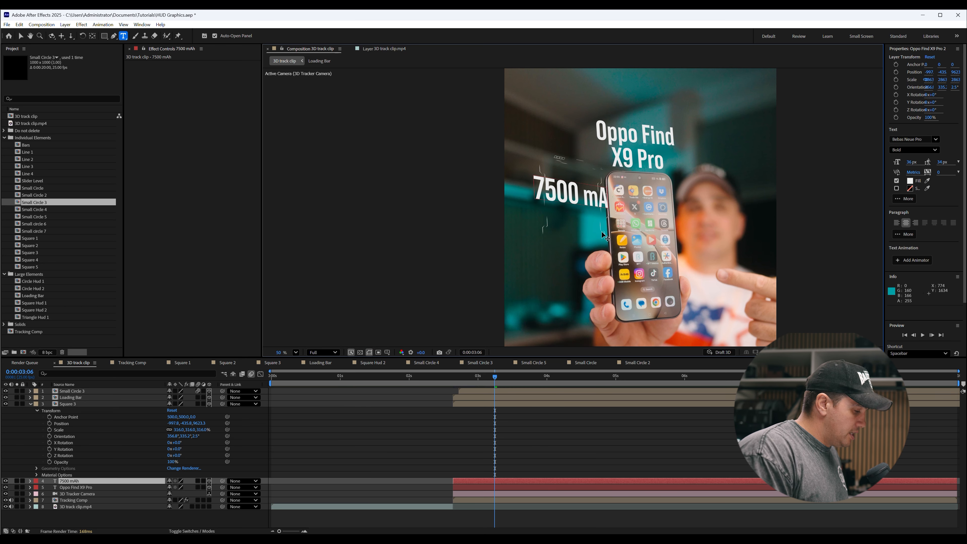
{"action": "key", "text": "Return"}
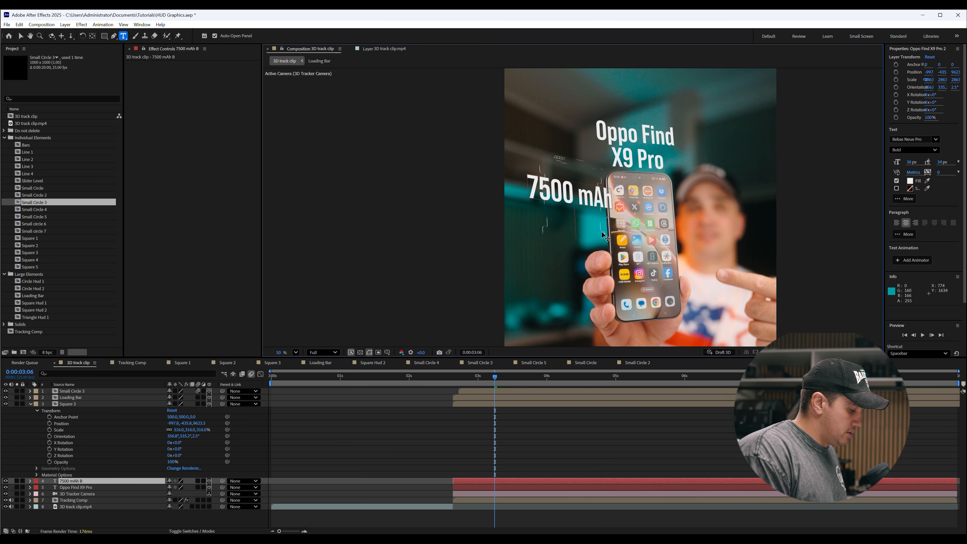
{"action": "type", "text": "Battery"}
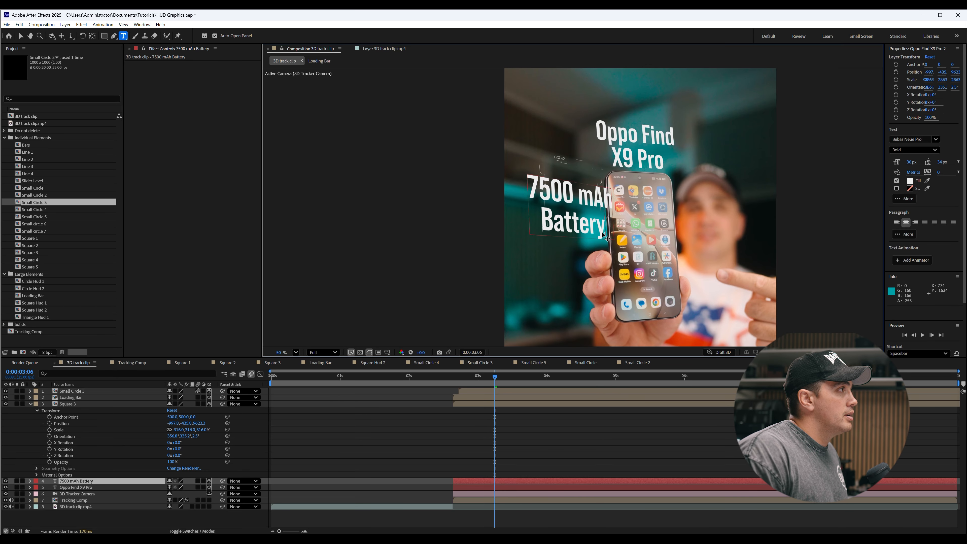
{"action": "left_click", "coordinate": [113, 431]}
{"action": "left_click", "coordinate": [109, 410]}
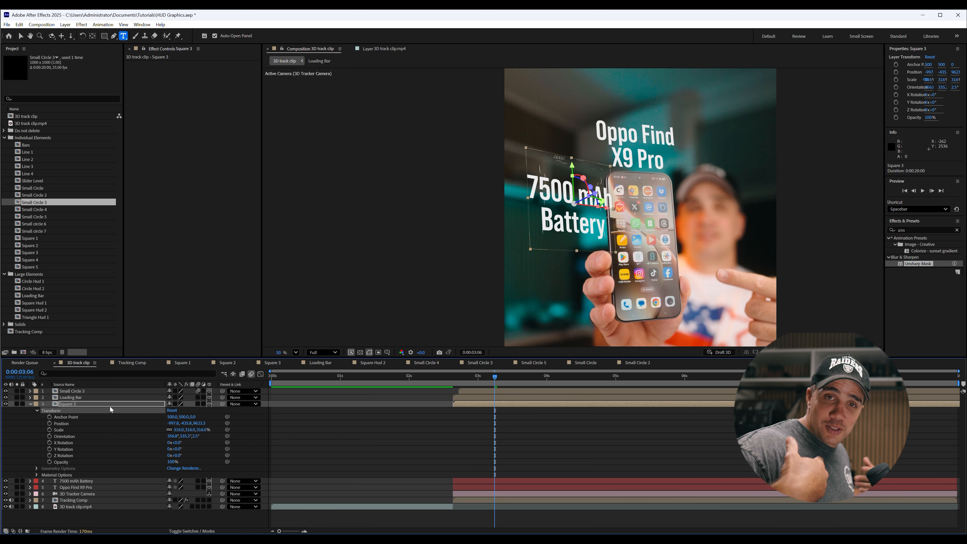
{"action": "left_click", "coordinate": [96, 405]}
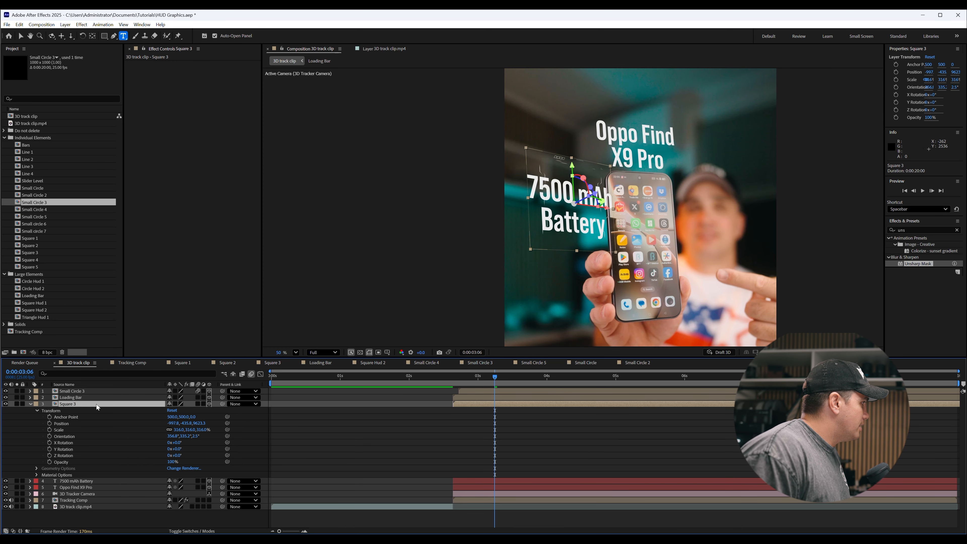
Step: Scale the 7500 mAh Battery text down to about 1135% and place it in the lower part of the square frame
{"action": "left_click", "coordinate": [75, 481]}
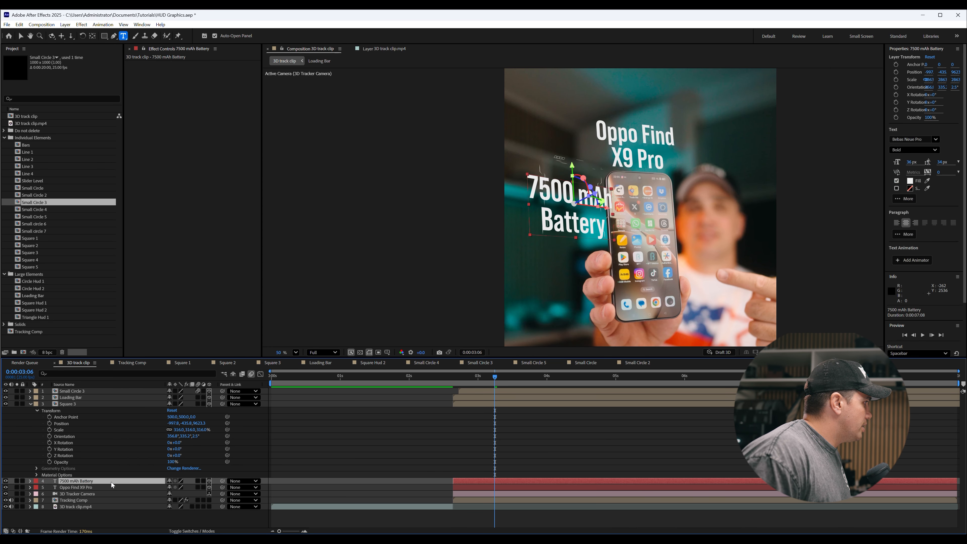
{"action": "key", "text": "s"}
{"action": "left_click_drag", "start_coordinate": [182, 490], "coordinate": [566, 431]}
{"action": "left_click", "coordinate": [566, 429]}
{"action": "left_click_drag", "start_coordinate": [485, 379], "coordinate": [588, 388]}
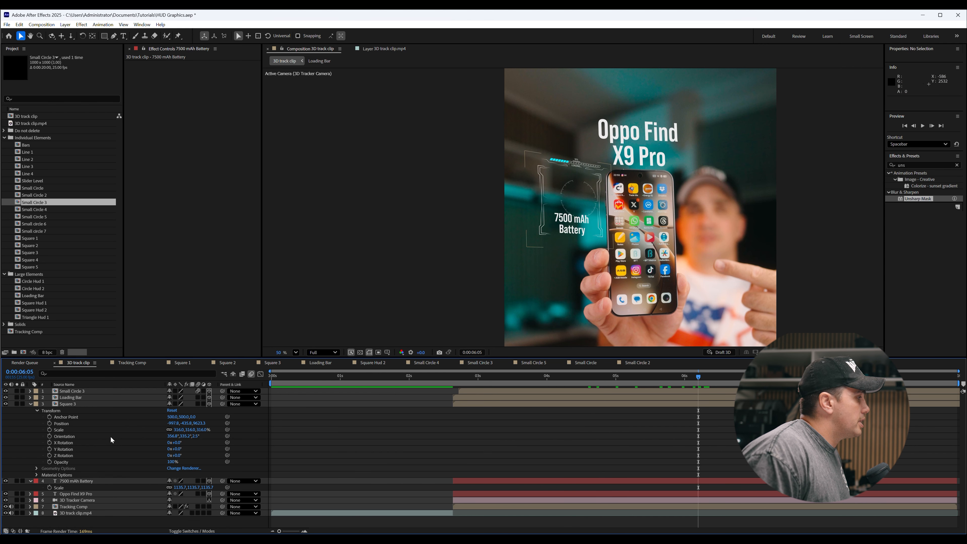
Step: Move the 7500 mAh Battery text up into the circle at the centre of the square frame and check it at 0:00:04:12
{"action": "left_click", "coordinate": [88, 481]}
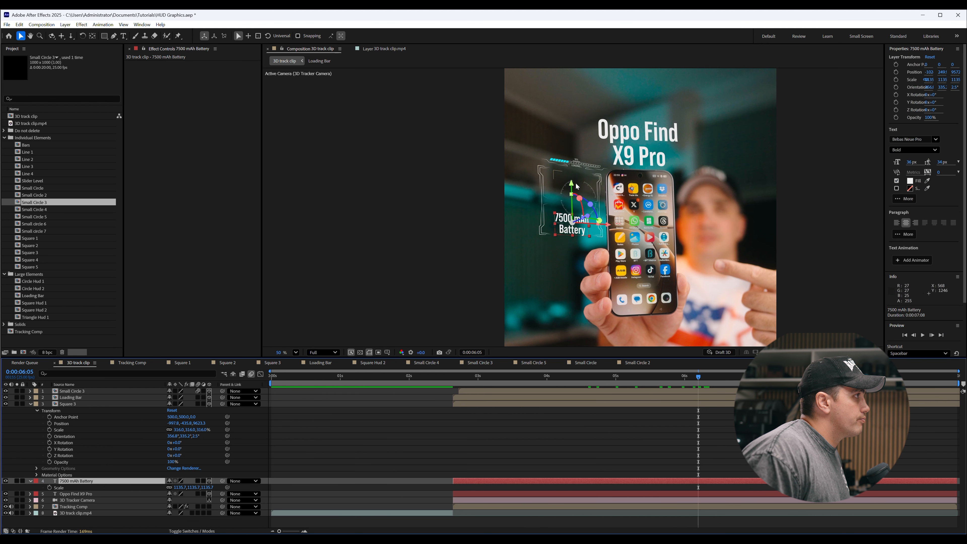
{"action": "left_click_drag", "start_coordinate": [572, 187], "coordinate": [676, 182]}
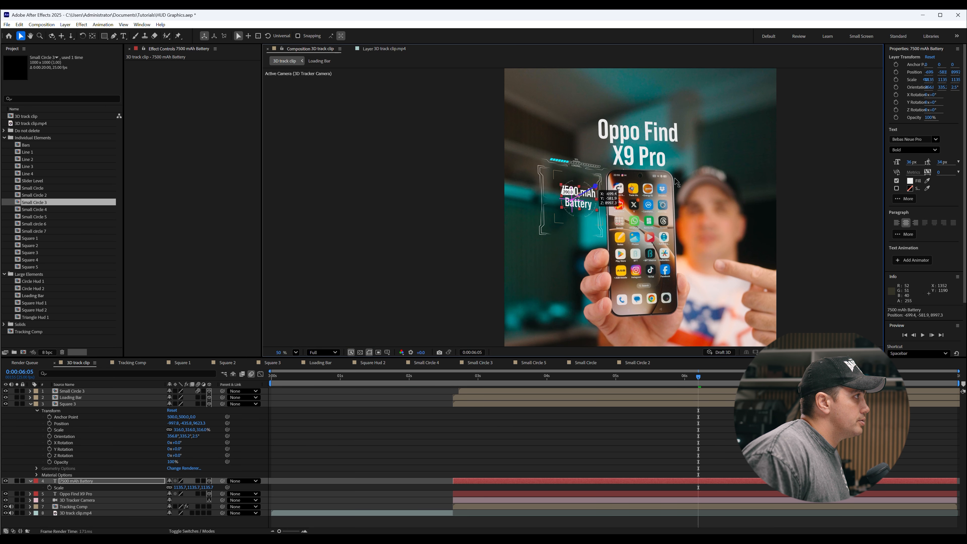
{"action": "key", "text": "ctrl+shift+a"}
{"action": "left_click_drag", "start_coordinate": [697, 373], "coordinate": [579, 390]}
Step: Scale the 7500 mAh Battery text down to about 945% so it fits inside the circle
{"action": "left_click", "coordinate": [83, 481]}
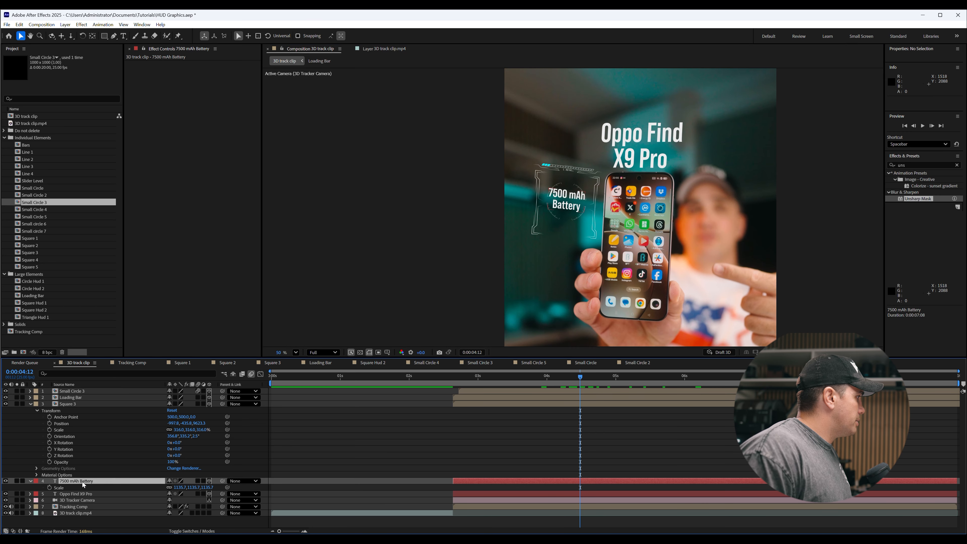
{"action": "left_click_drag", "start_coordinate": [176, 488], "coordinate": [155, 488]}
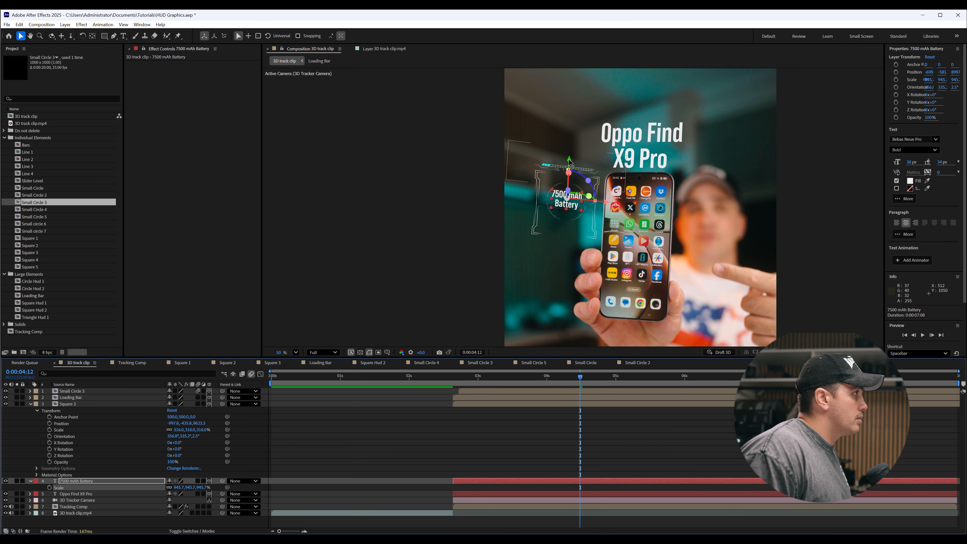
{"action": "key", "text": "ctrl+shift+a"}
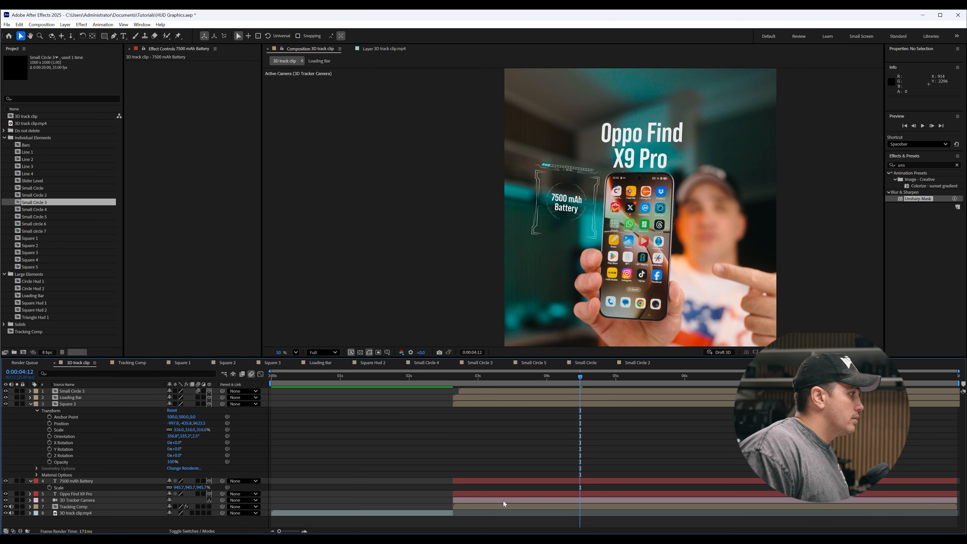
{"action": "left_click", "coordinate": [507, 482]}
{"action": "key", "text": "ctrl+shift+a"}
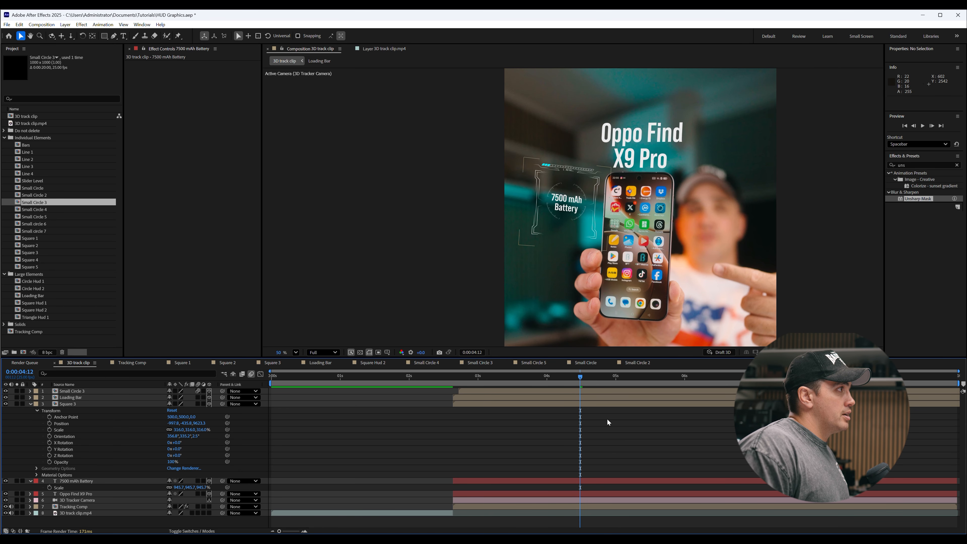
Step: Collapse the open layer properties and apply the Opacity Flicker In preset to the 7500 mAh Battery layer at 0:00:02:18
{"action": "left_click_drag", "start_coordinate": [575, 380], "coordinate": [459, 385]}
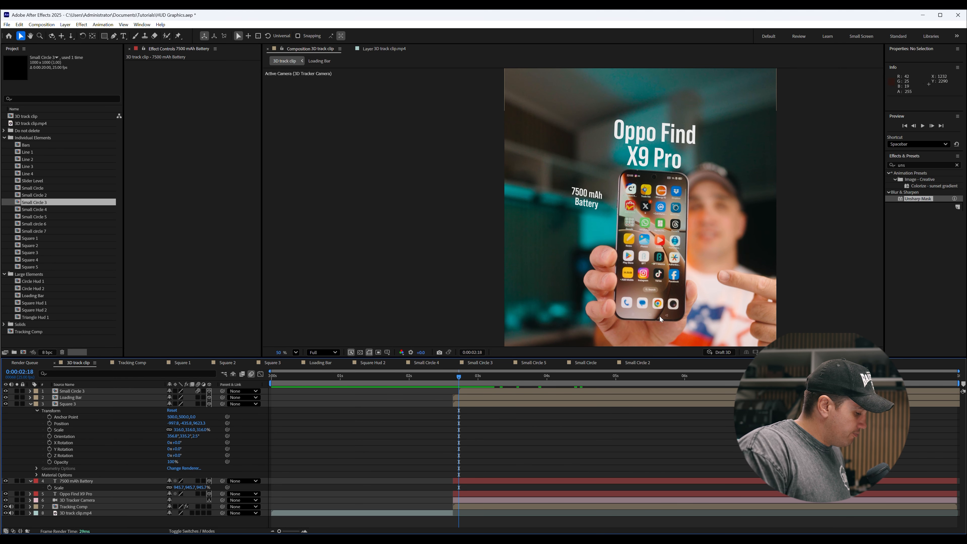
{"action": "left_click", "coordinate": [31, 404]}
{"action": "left_click", "coordinate": [31, 411]}
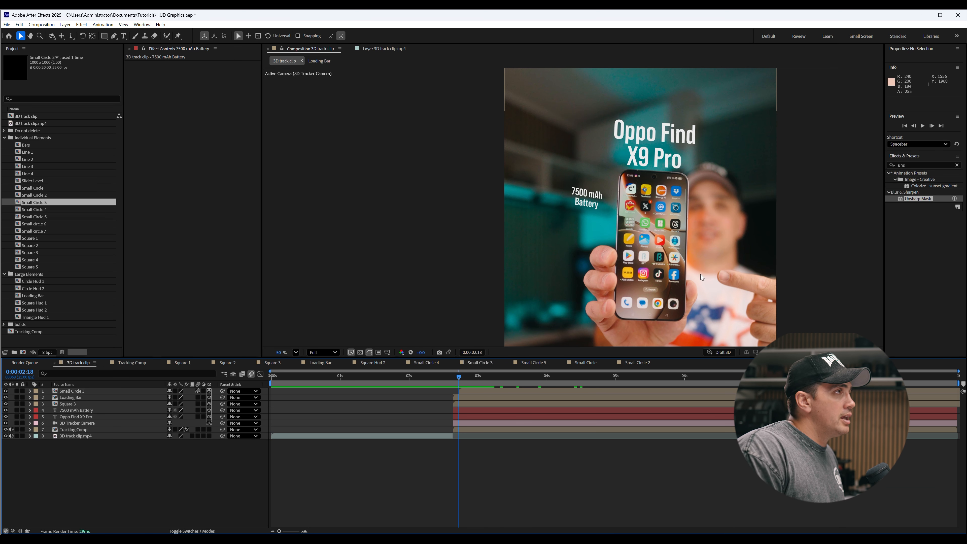
{"action": "left_click", "coordinate": [916, 168]}
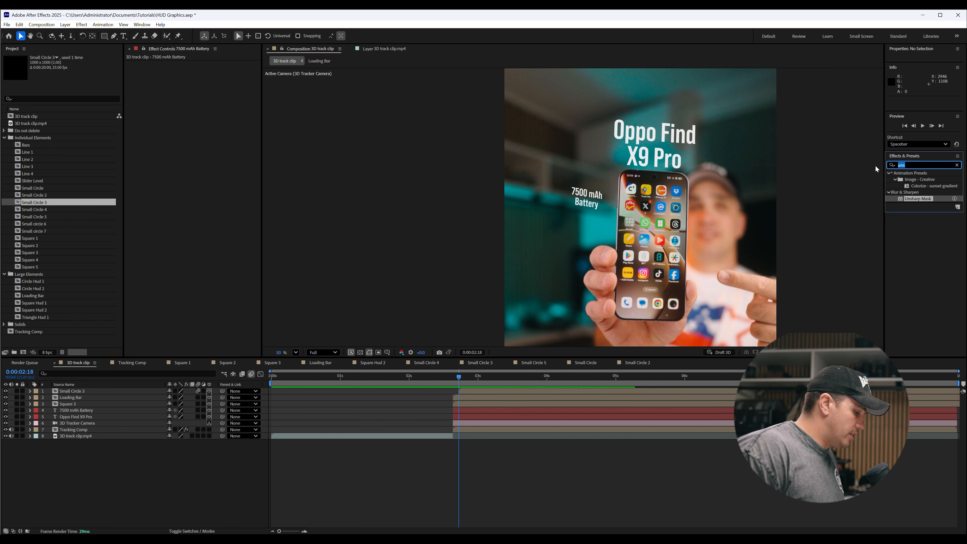
{"action": "type", "text": "opac"}
{"action": "left_click_drag", "start_coordinate": [947, 221], "coordinate": [489, 408]}
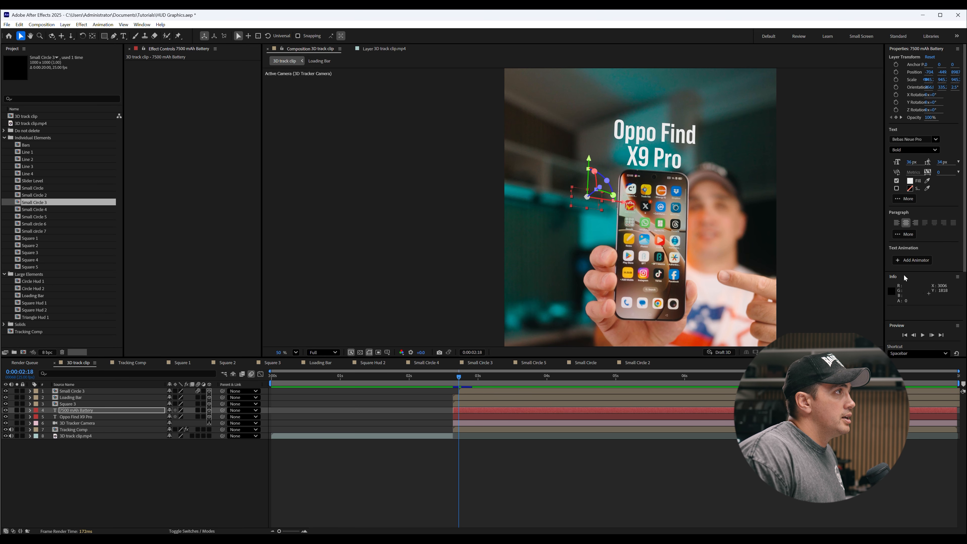
Step: Apply the Opacity Flicker In preset to the Oppo Find X9 Pro text layer and scrub through the flicker up to 0:00:03:12
{"action": "scroll", "coordinate": [917, 289], "scroll_direction": "down", "scroll_amount": 3}
{"action": "left_click_drag", "start_coordinate": [924, 313], "coordinate": [471, 418]}
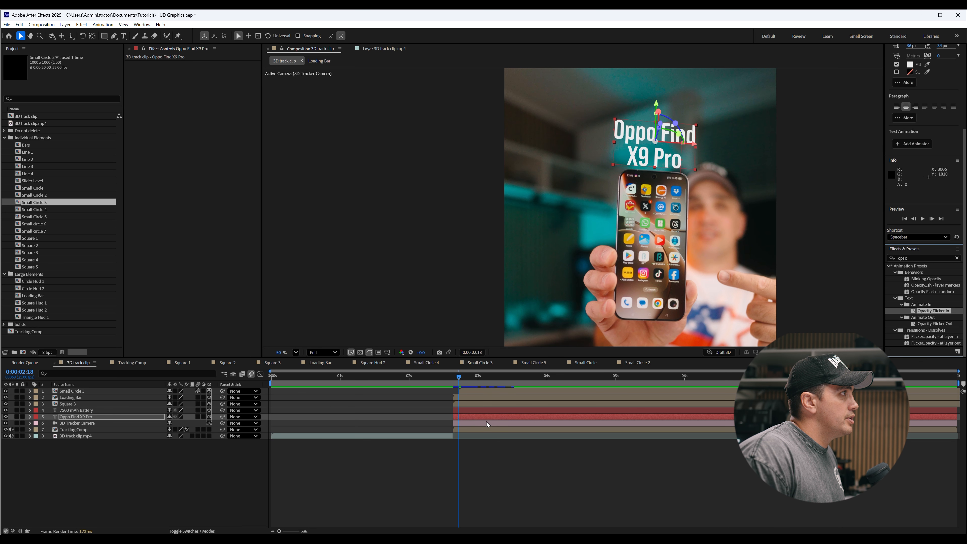
{"action": "left_click", "coordinate": [635, 480]}
{"action": "left_click_drag", "start_coordinate": [460, 374], "coordinate": [468, 378]}
{"action": "left_click_drag", "start_coordinate": [477, 379], "coordinate": [512, 379]}
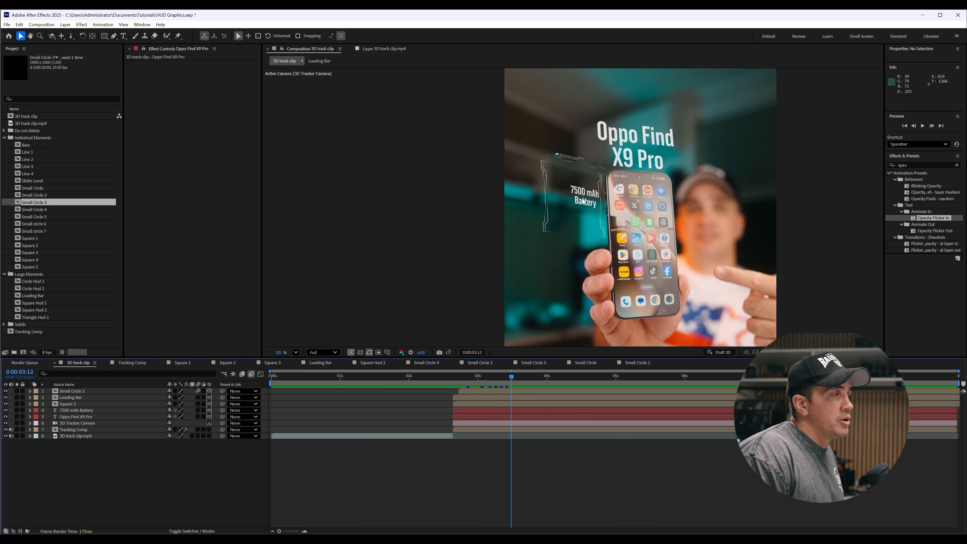
Step: Shift the 7500 mAh Battery layer later in time so it starts just before 0:00:03:12, and scrub through to 0:00:09:12
{"action": "left_click", "coordinate": [579, 203]}
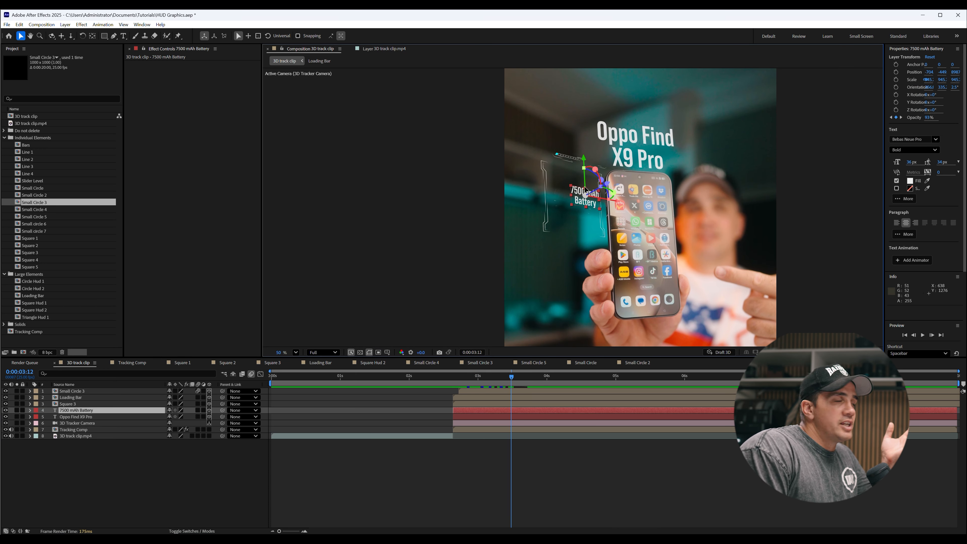
{"action": "left_click_drag", "start_coordinate": [501, 411], "coordinate": [551, 412]}
{"action": "left_click", "coordinate": [571, 457]}
{"action": "left_click_drag", "start_coordinate": [510, 378], "coordinate": [924, 395]}
Step: Examine the Small circle 7 and Small circle 6 element compositions, and return to the 3D track clip composition
{"action": "key", "text": "u"}
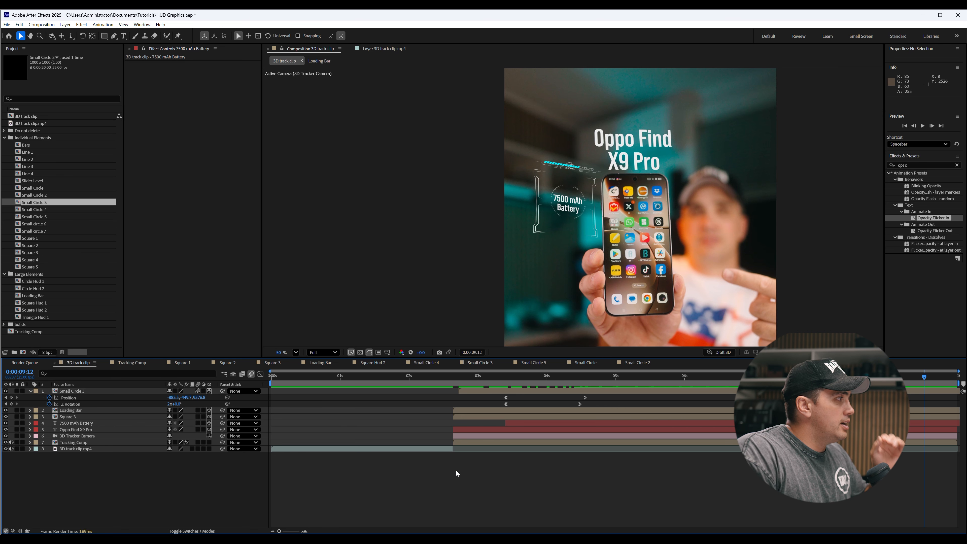
{"action": "left_click", "coordinate": [70, 391]}
{"action": "left_click", "coordinate": [31, 391]}
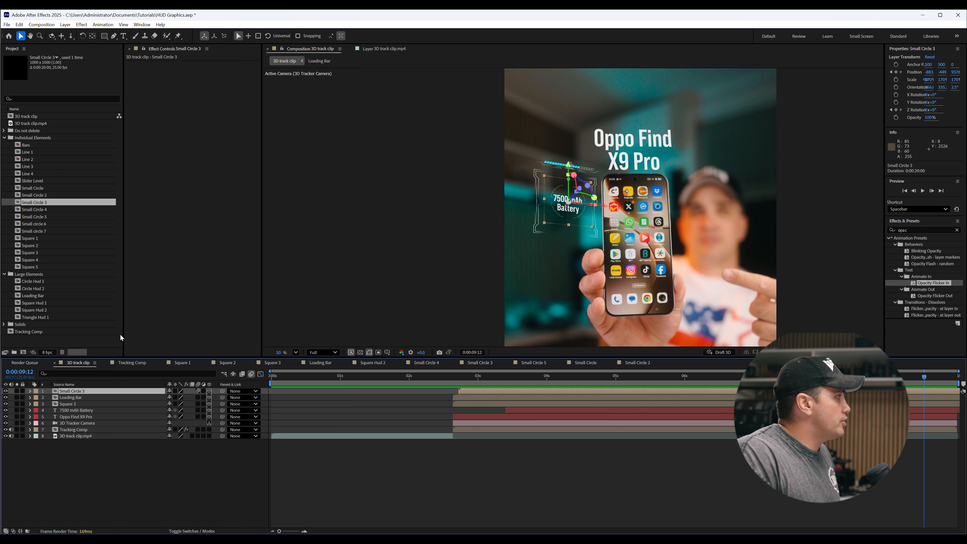
{"action": "left_click", "coordinate": [45, 210]}
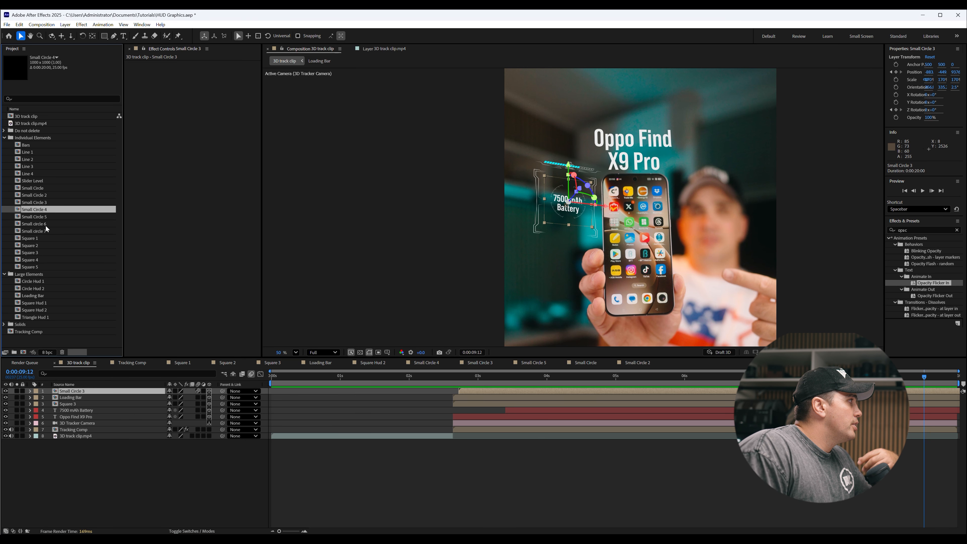
{"action": "double_click", "coordinate": [46, 230]}
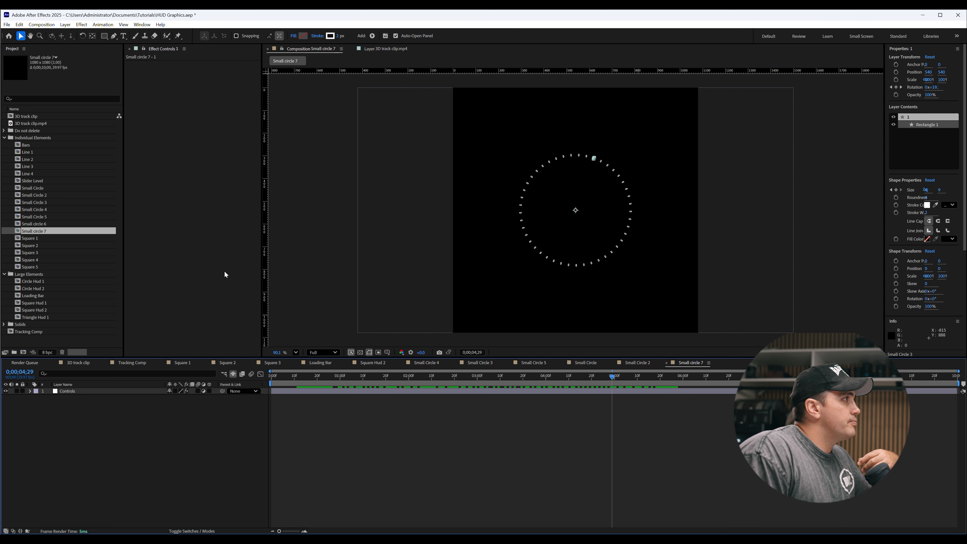
{"action": "double_click", "coordinate": [76, 224]}
{"action": "left_click_drag", "start_coordinate": [351, 379], "coordinate": [510, 390]}
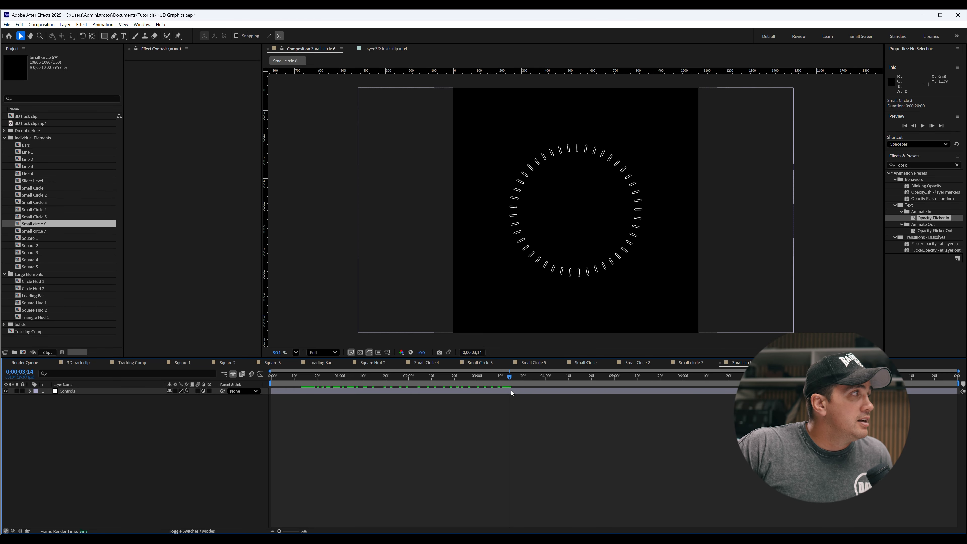
{"action": "left_click", "coordinate": [73, 363]}
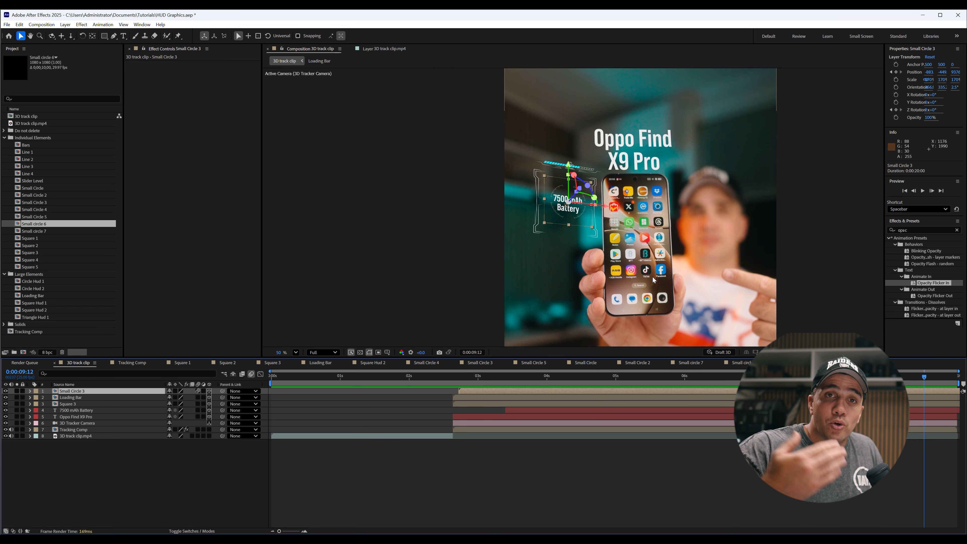
{"action": "left_click_drag", "start_coordinate": [721, 378], "coordinate": [511, 393]}
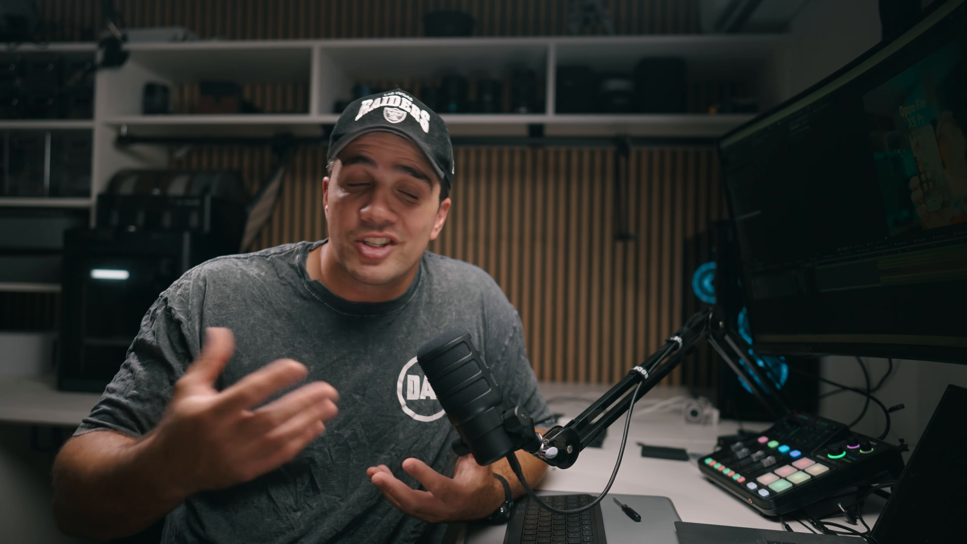